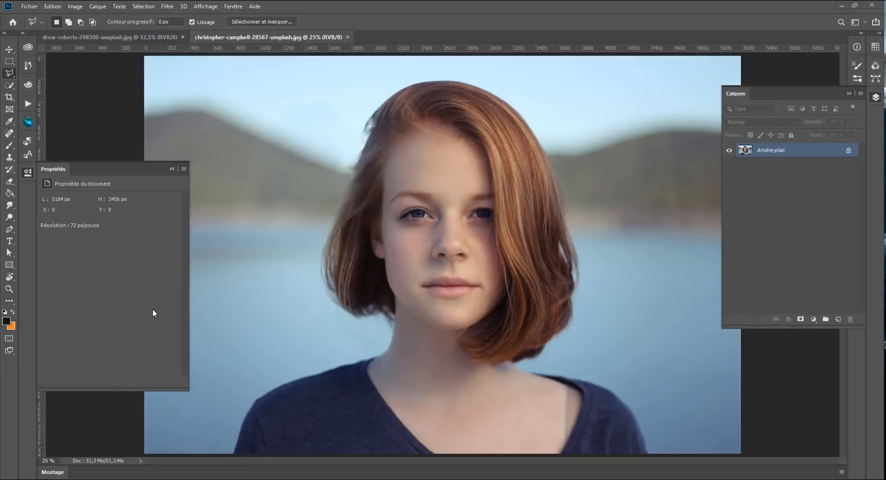
Step: Choose the Sponge tool in Désaturation mode and set its brush size to 2039 px
left_click(9, 209)
left_click(10, 218)
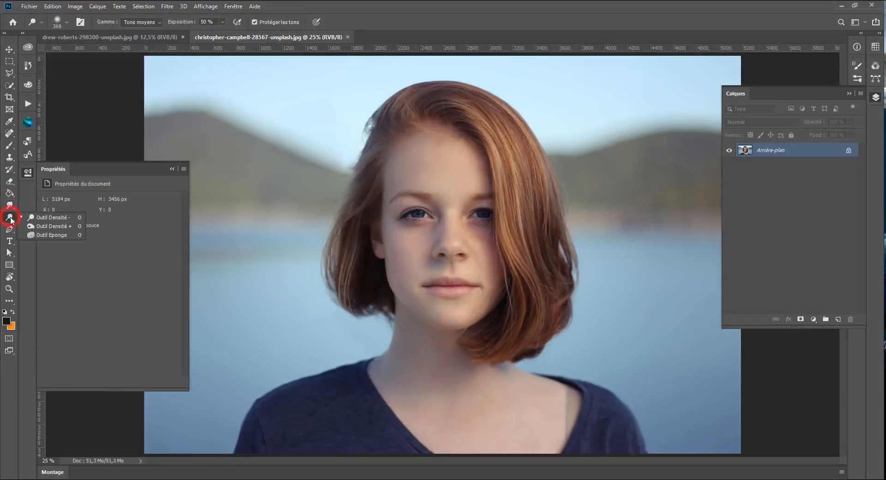
left_click(35, 235)
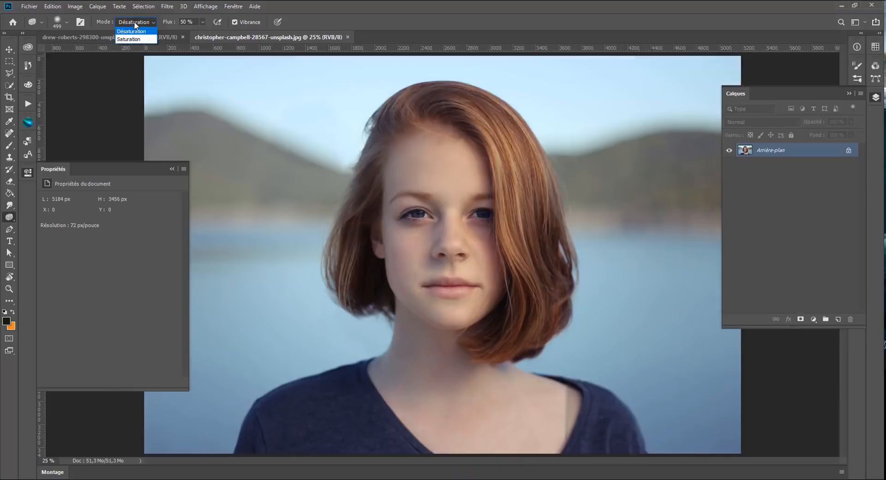
right_click(332, 199)
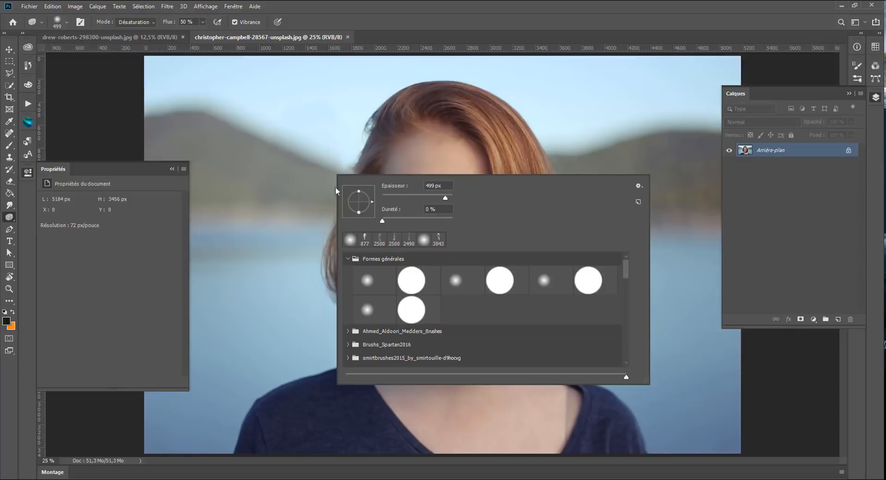
left_click_drag(446, 199, 447, 199)
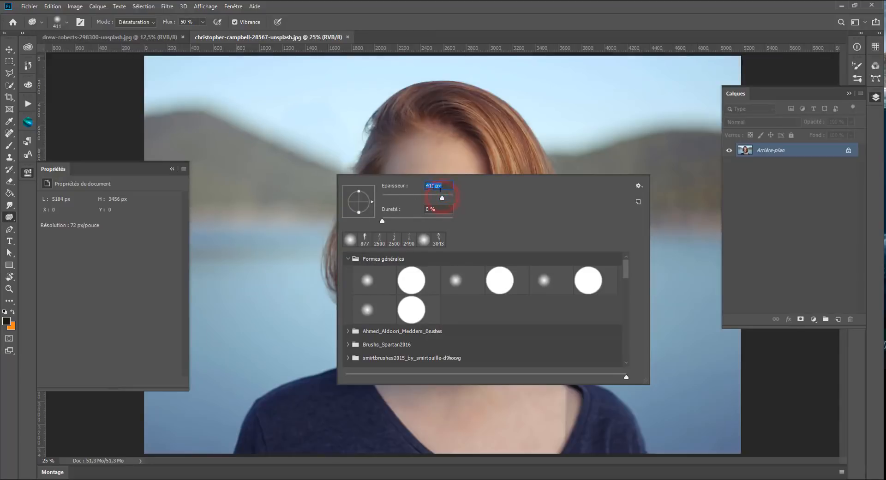
left_click(449, 198)
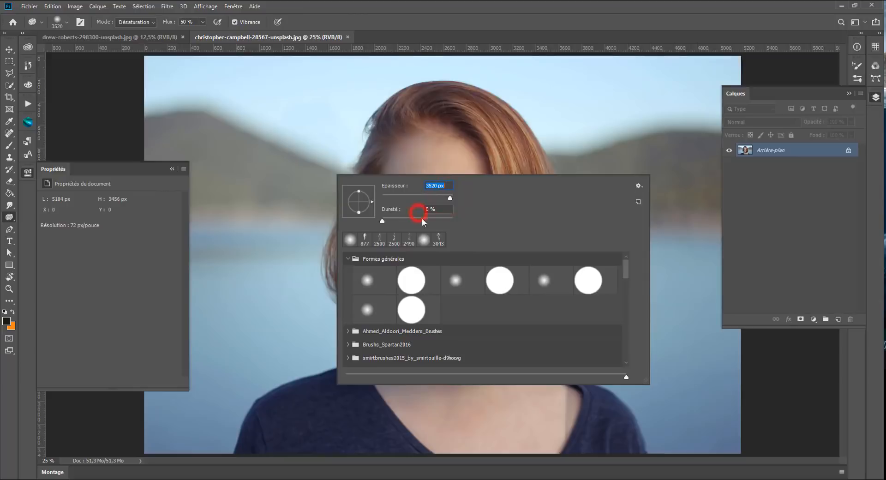
left_click(447, 200)
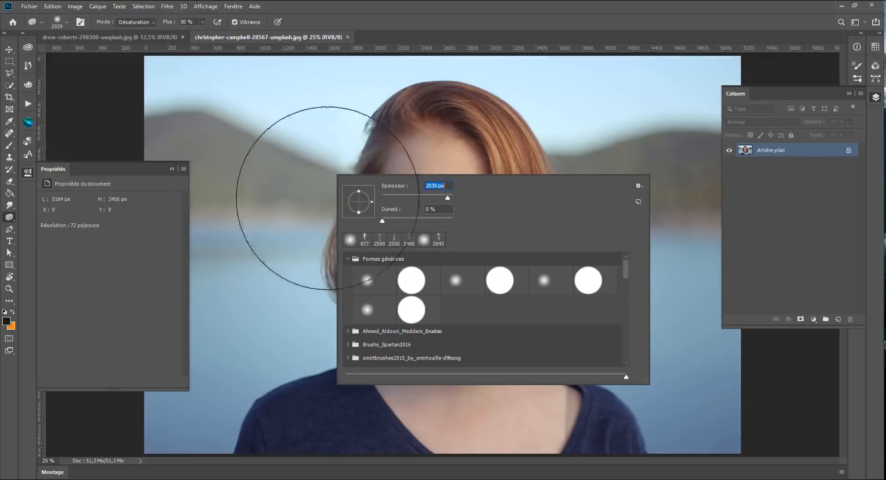
scroll(484, 295, "down", 5)
scroll(392, 318, "up", 5)
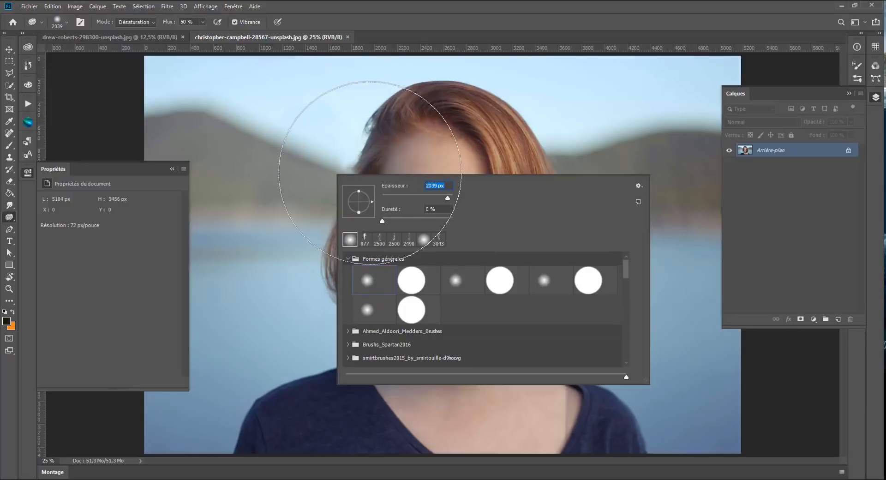
left_click(83, 94)
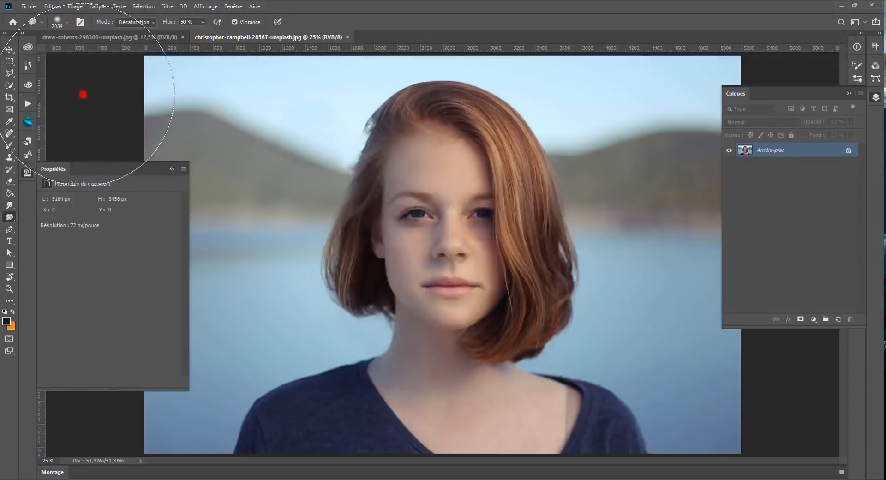
Step: Desaturate the woman's face, hair and neck with repeated Sponge strokes on the background layer
mouse_move(396, 167)
left_mouse_down()
mouse_move(410, 312)
mouse_move(417, 144)
mouse_move(403, 314)
mouse_move(419, 263)
left_mouse_up()
mouse_move(408, 142)
left_mouse_down()
mouse_move(368, 270)
mouse_move(411, 168)
left_mouse_up()
mouse_move(436, 142)
left_mouse_down()
mouse_move(371, 180)
mouse_move(385, 172)
mouse_move(388, 183)
left_mouse_up()
mouse_move(390, 167)
left_mouse_down()
mouse_move(467, 389)
mouse_move(479, 367)
left_mouse_up()
mouse_move(426, 169)
left_mouse_down()
mouse_move(383, 237)
mouse_move(415, 188)
mouse_move(488, 393)
mouse_move(480, 174)
mouse_move(423, 163)
mouse_move(431, 160)
left_mouse_up()
mouse_move(431, 160)
left_mouse_down()
mouse_move(416, 311)
mouse_move(457, 160)
left_mouse_up()
mouse_move(461, 162)
left_mouse_down()
mouse_move(493, 325)
mouse_move(443, 173)
left_mouse_up()
left_click_drag(441, 172, 473, 323)
left_click_drag(456, 169, 504, 329)
left_click_drag(452, 147, 513, 303)
left_click_drag(448, 160, 504, 293)
left_click_drag(442, 135, 510, 223)
left_click_drag(439, 166, 481, 335)
mouse_move(457, 166)
left_mouse_down()
mouse_move(410, 297)
mouse_move(413, 147)
left_mouse_up()
left_click_drag(452, 139, 452, 140)
left_click_drag(506, 254, 502, 282)
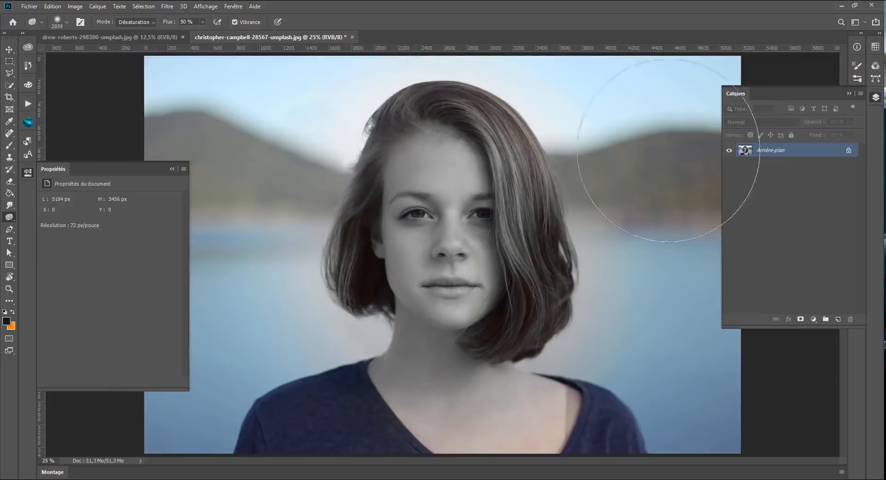
Step: Set the Sponge to Saturation mode and brush over the face and the hair beside it
left_click(135, 22)
left_click(134, 37)
left_click_drag(474, 179, 389, 318)
mouse_move(401, 167)
left_mouse_down()
mouse_move(390, 319)
mouse_move(410, 204)
mouse_move(406, 266)
left_mouse_up()
mouse_move(422, 181)
left_mouse_down()
mouse_move(436, 214)
mouse_move(401, 276)
left_mouse_up()
mouse_move(431, 195)
left_mouse_down()
mouse_move(405, 204)
mouse_move(400, 277)
left_mouse_up()
left_click_drag(408, 178, 388, 277)
mouse_move(412, 161)
left_mouse_down()
mouse_move(381, 288)
mouse_move(331, 297)
left_mouse_up()
left_click_drag(392, 141, 364, 297)
mouse_move(441, 153)
left_mouse_down()
mouse_move(423, 189)
mouse_move(411, 286)
left_mouse_up()
left_click_drag(432, 187, 437, 445)
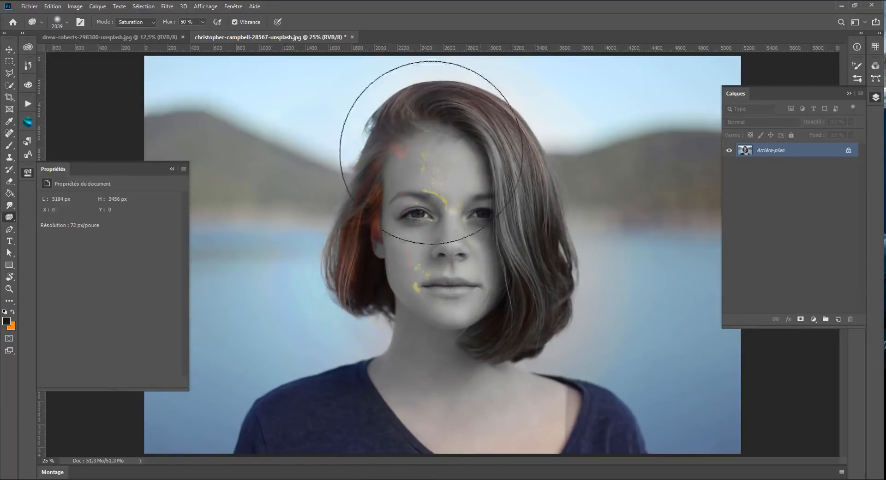
Step: Restore the portrait to its original opening snapshot from the history
left_click(28, 66)
scroll(88, 175, "up", 4)
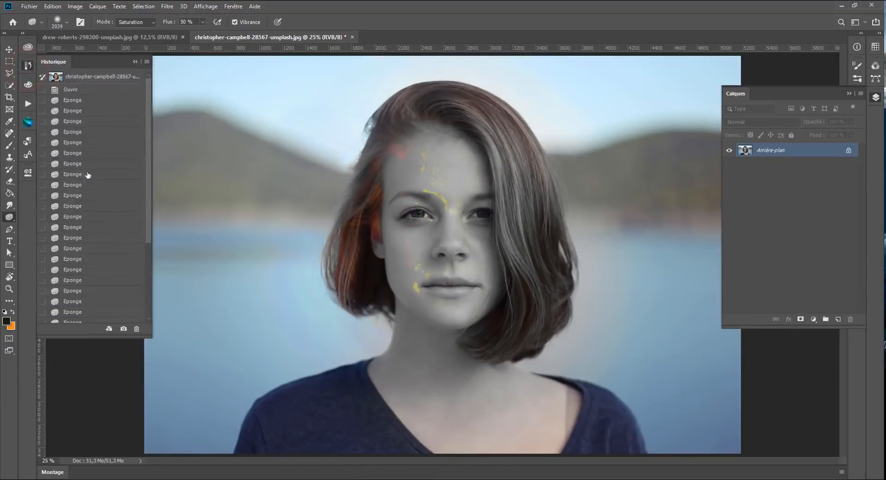
left_click(70, 78)
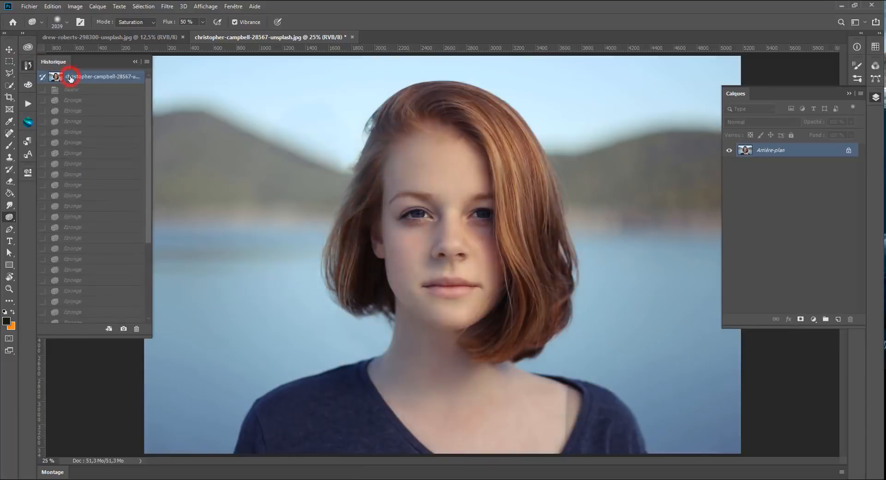
left_click(29, 64)
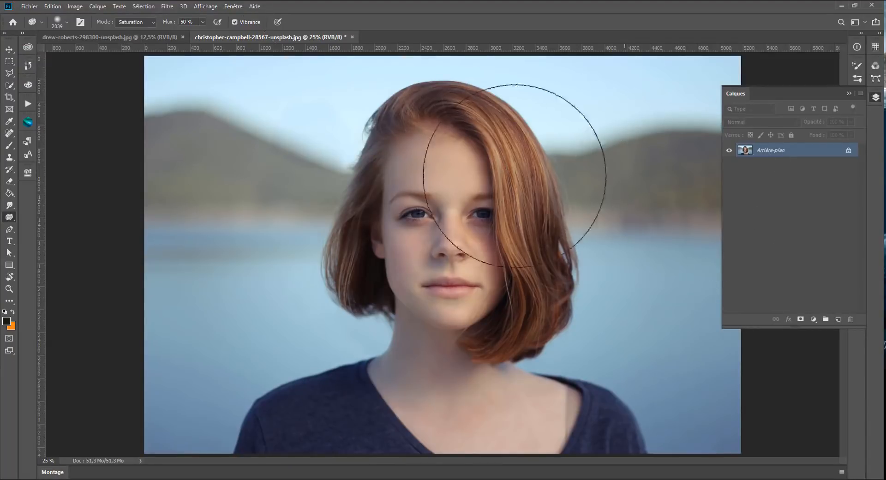
Step: Duplicate the background layer and set the Sponge to a 2336 px brush with 100% flow
key("ctrl+j")
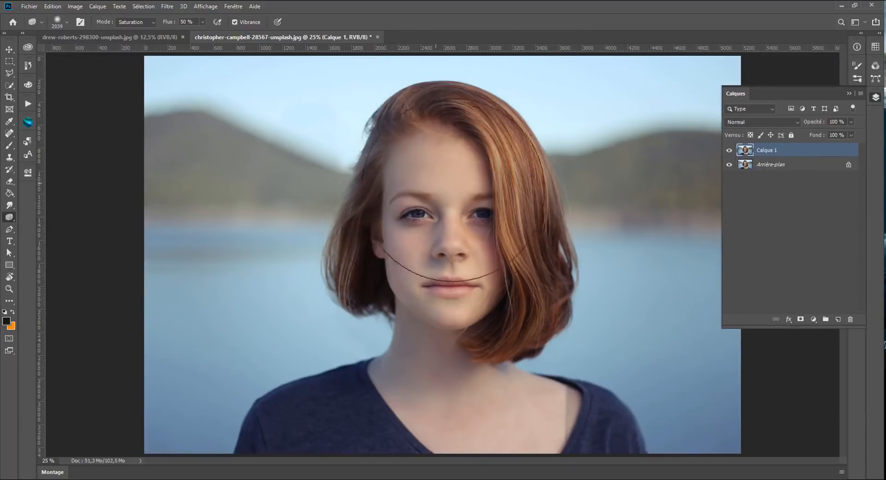
right_click(519, 203)
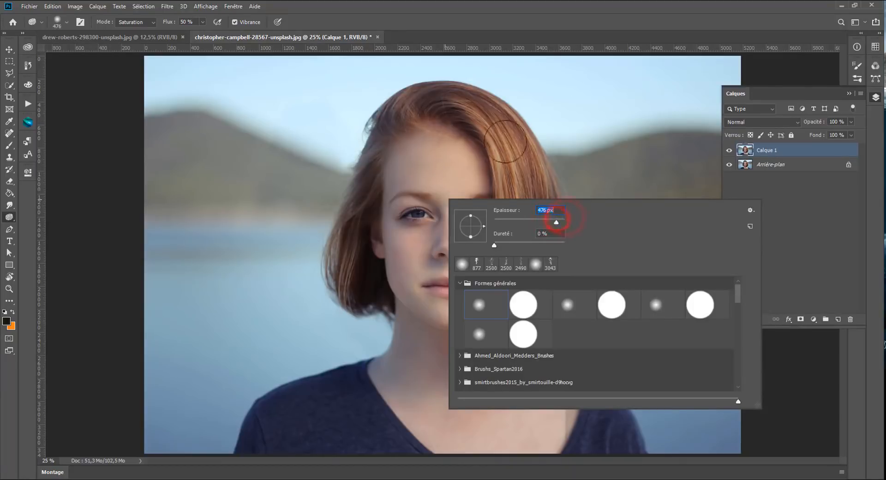
left_click(738, 151)
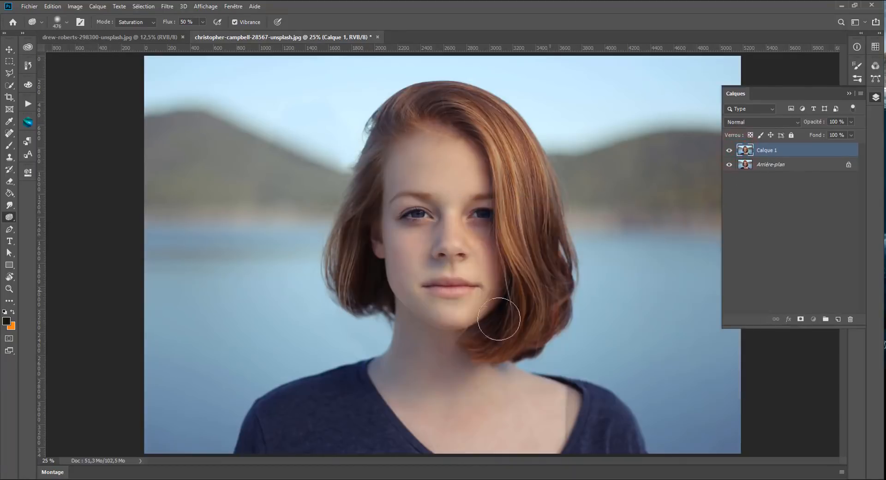
right_click(663, 278)
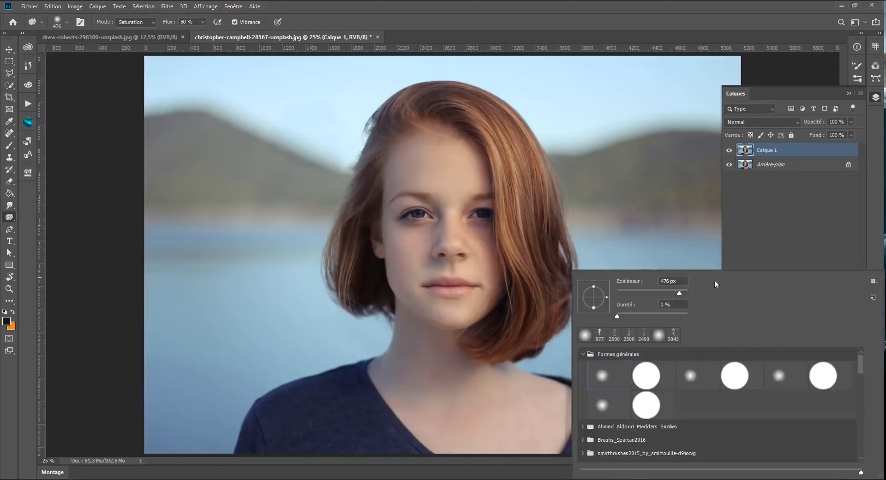
left_click(683, 293)
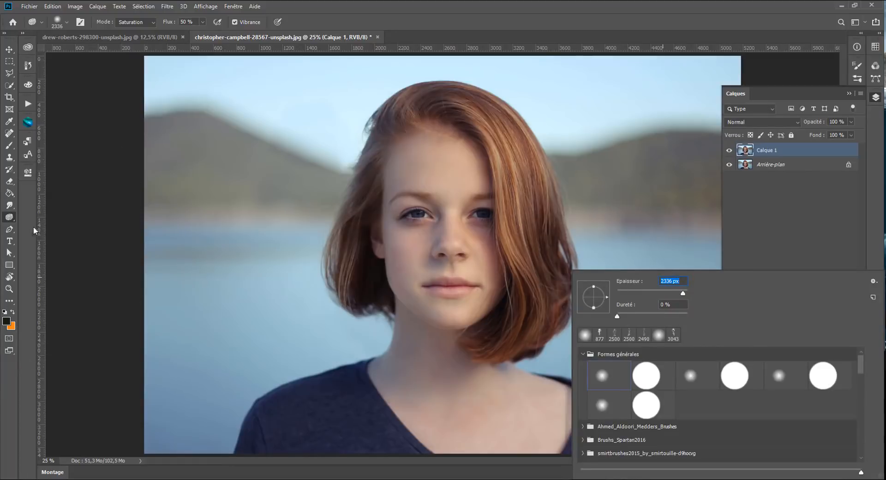
left_click(199, 23)
left_click_drag(213, 34, 226, 34)
Step: Desaturate the landscape, sky and the woman's T-shirt on the duplicate layer with the Sponge in Désaturation mode
mouse_move(178, 97)
left_mouse_down()
mouse_move(200, 101)
mouse_move(147, 127)
mouse_move(198, 125)
mouse_move(184, 95)
mouse_move(177, 251)
left_mouse_up()
left_click(131, 32)
mouse_move(230, 184)
left_mouse_down()
mouse_move(87, 408)
mouse_move(208, 101)
mouse_move(71, 356)
left_mouse_up()
mouse_move(208, 158)
left_mouse_down()
mouse_move(207, 293)
mouse_move(239, 291)
left_mouse_up()
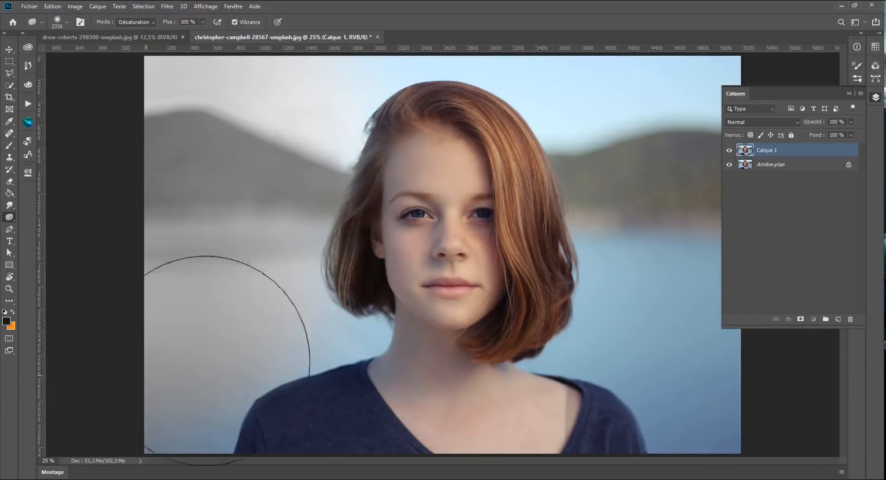
left_click(208, 377)
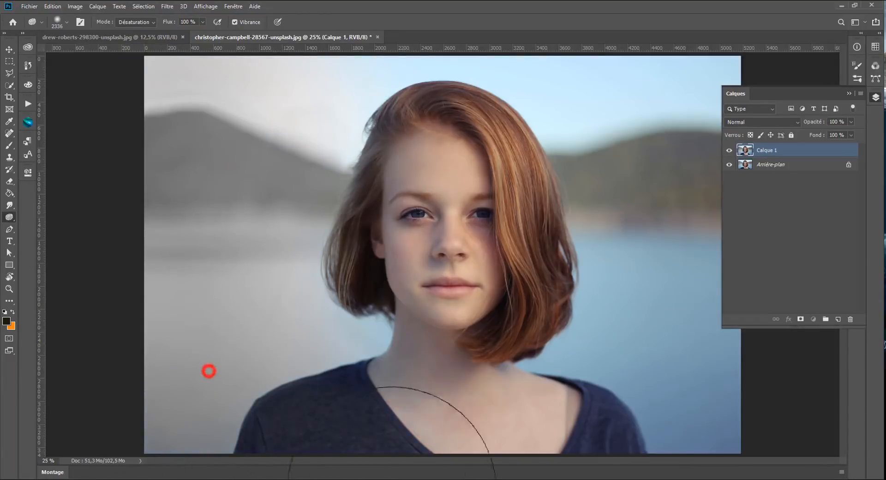
left_click(178, 398)
left_click(343, 417)
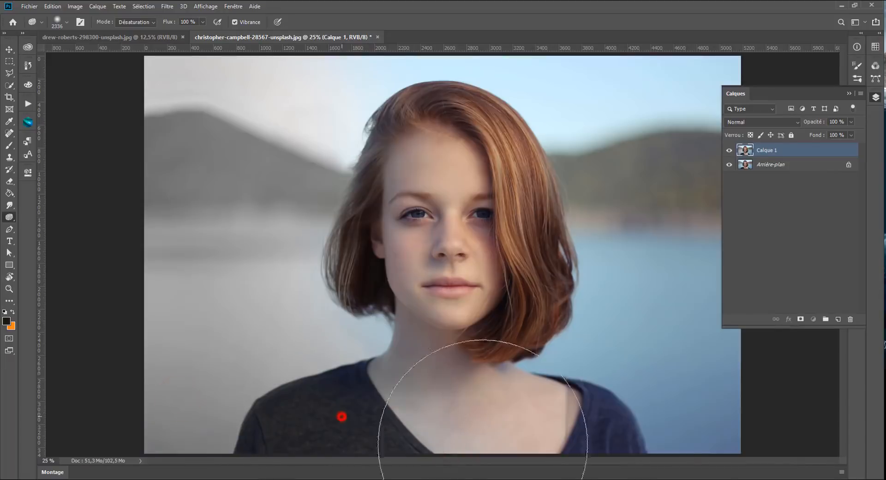
left_click(649, 432)
left_click(627, 61)
left_click(701, 126)
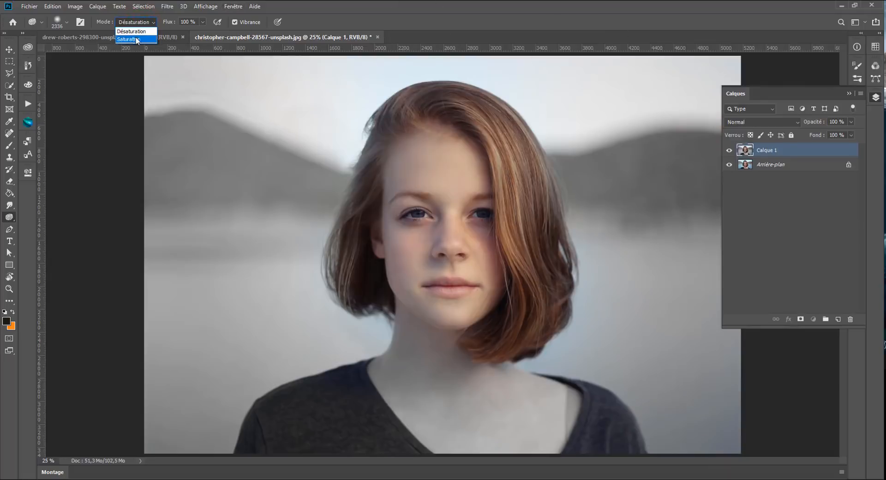
Step: Saturate the woman's face with the Sponge in Saturation mode
left_click(133, 40)
left_click(442, 200)
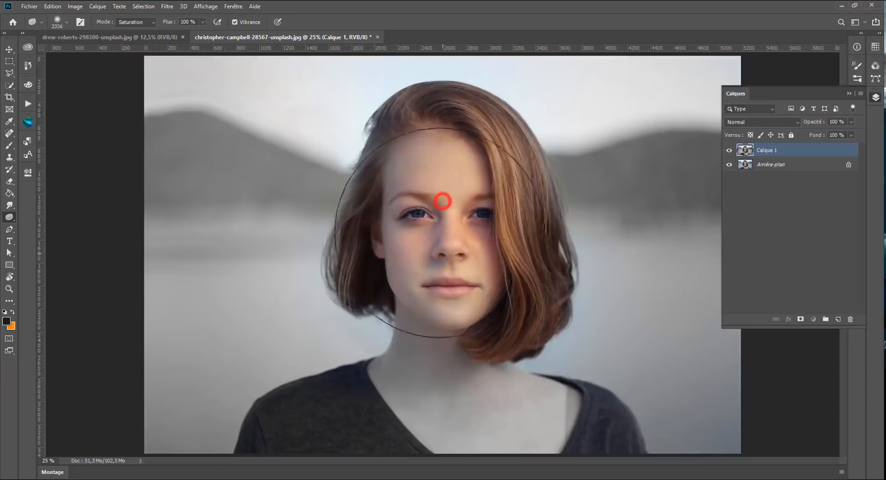
left_click_drag(430, 171, 475, 205)
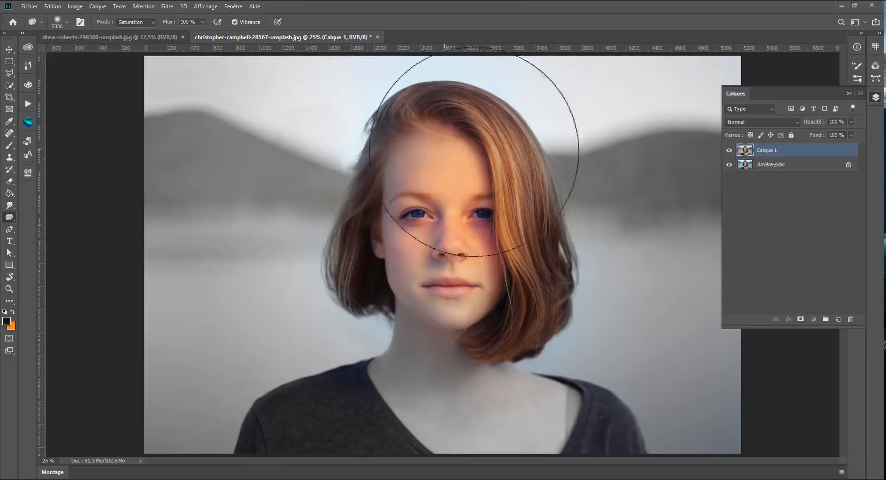
left_click(425, 307)
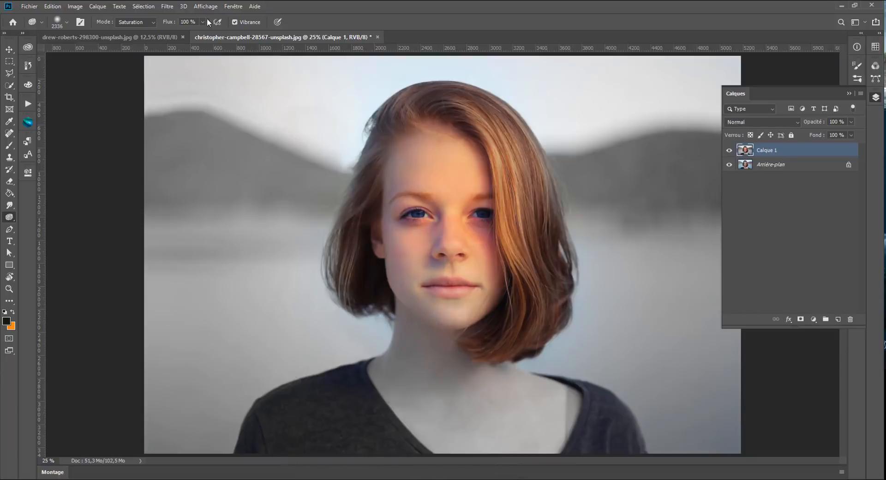
Step: Reduce the Sponge flow to 52% and saturate the chin, upper chest and the long side of the hair
left_click_drag(193, 31, 182, 31)
left_click(410, 307)
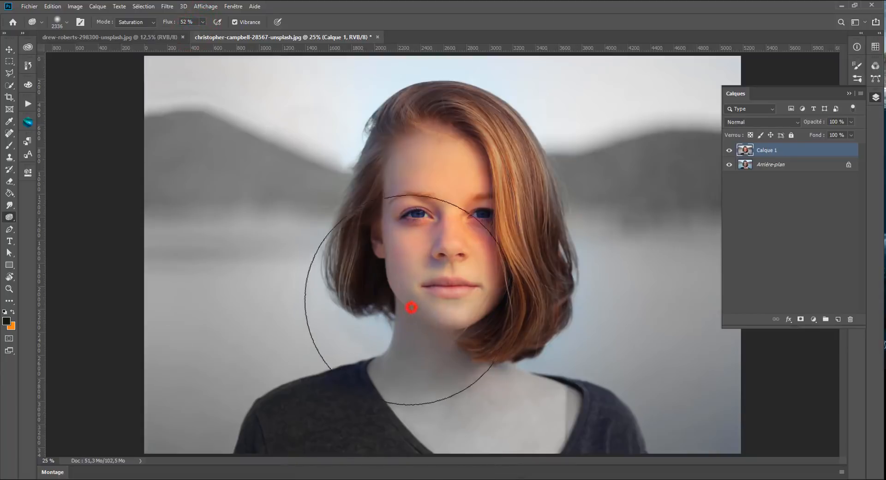
left_click(412, 432)
left_click(459, 431)
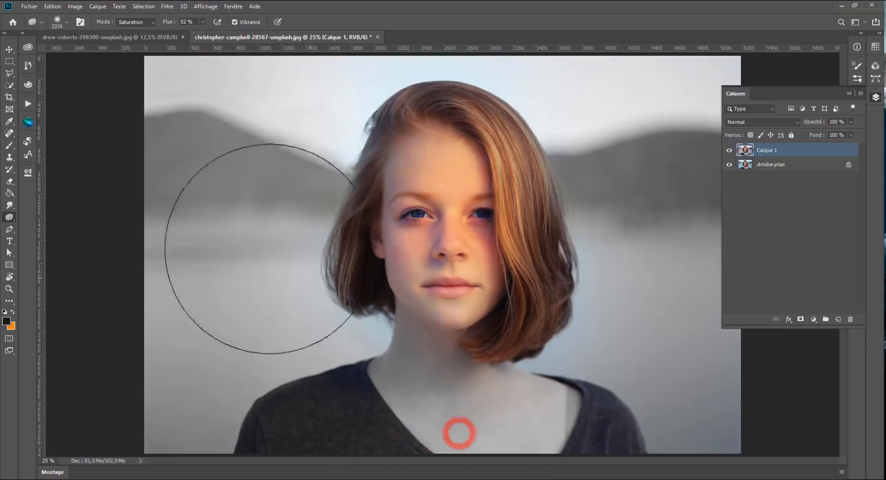
left_click(520, 198)
left_click(575, 214)
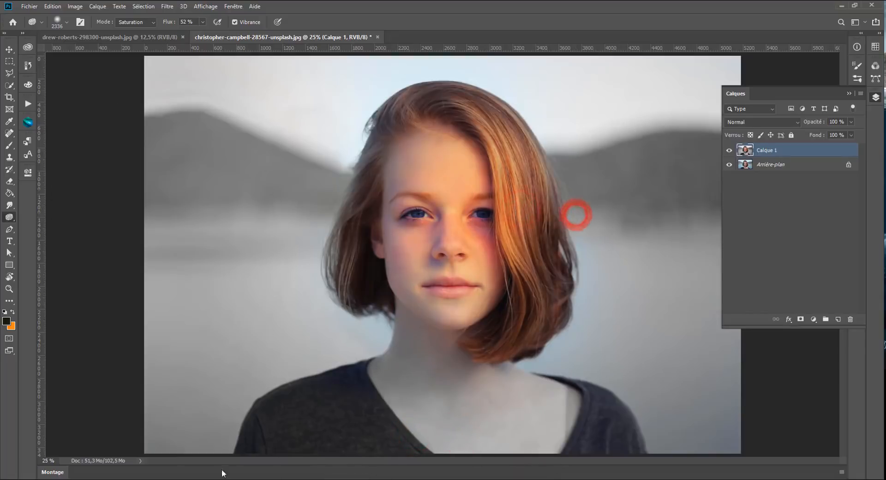
left_click(527, 120)
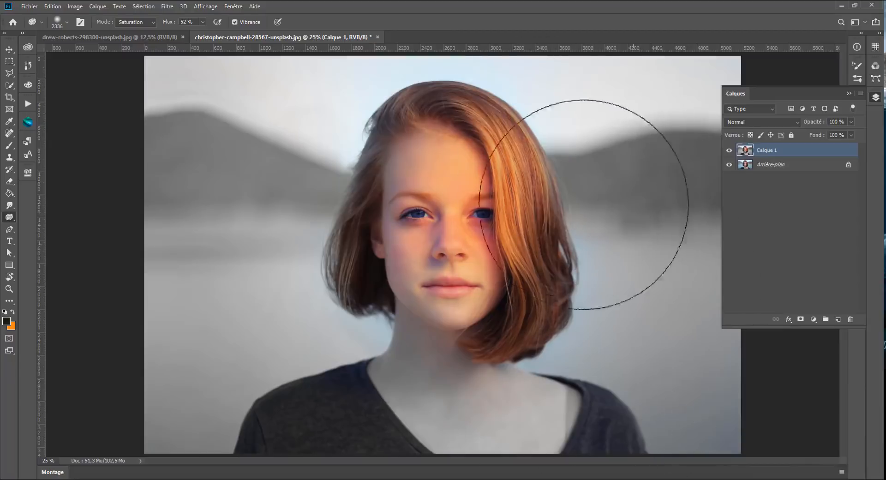
Step: Tone down the face's colours with the Sponge in Désaturation mode and an 1151 px brush
left_click(145, 23)
left_click(139, 32)
right_click(494, 236)
left_click_drag(600, 256, 602, 256)
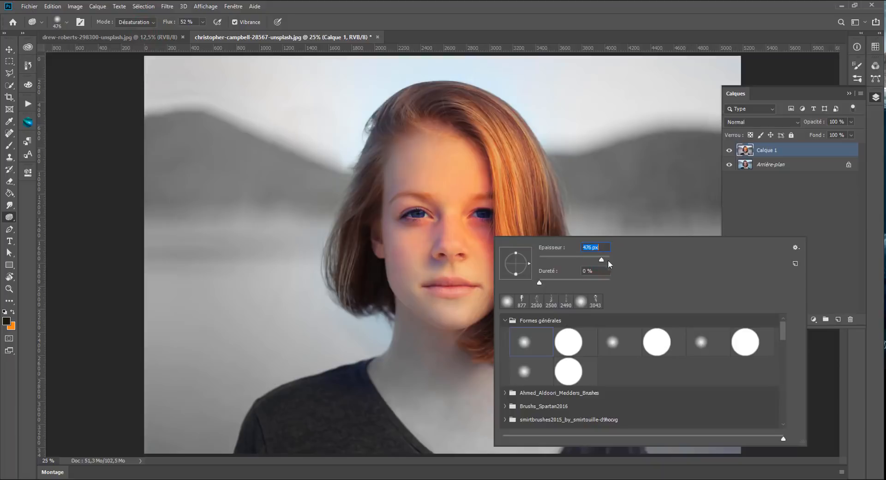
left_click(449, 210)
left_click(461, 229)
left_click(441, 194)
left_click(437, 169)
left_click(461, 196)
left_click(470, 235)
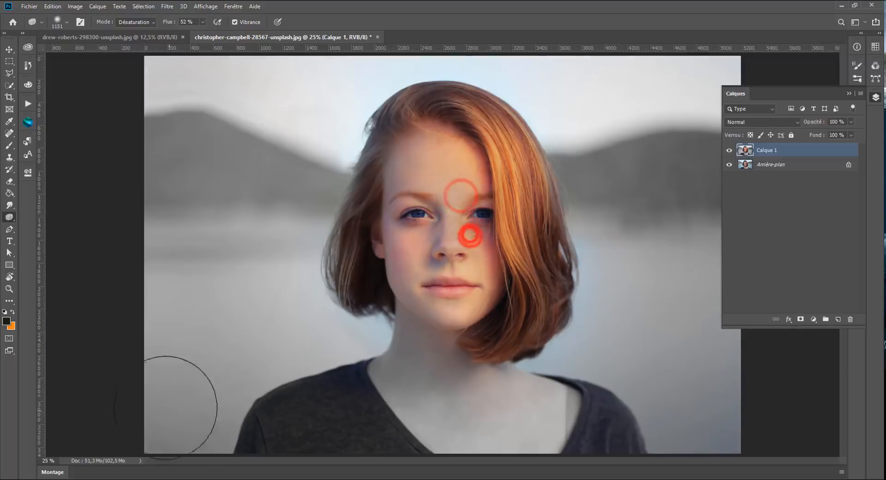
left_click(423, 154)
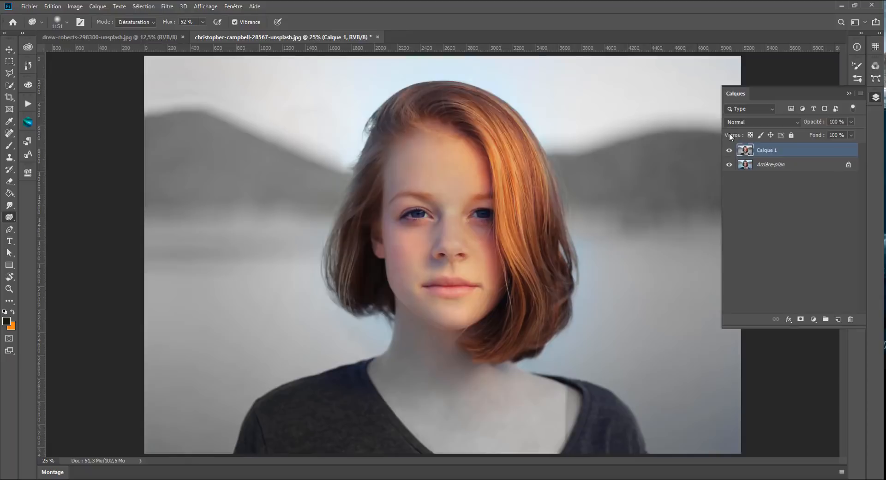
Step: Toggle the duplicate layer's visibility to compare the retouched portrait with the original
left_click(729, 150)
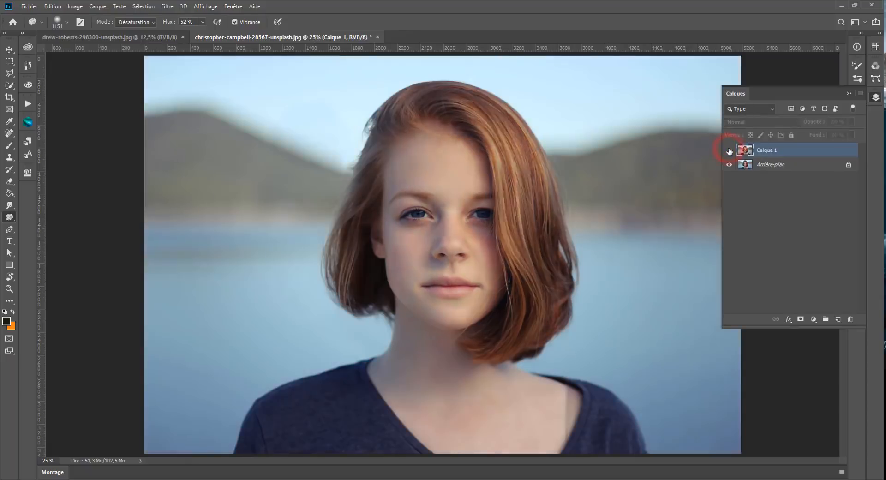
left_click(729, 150)
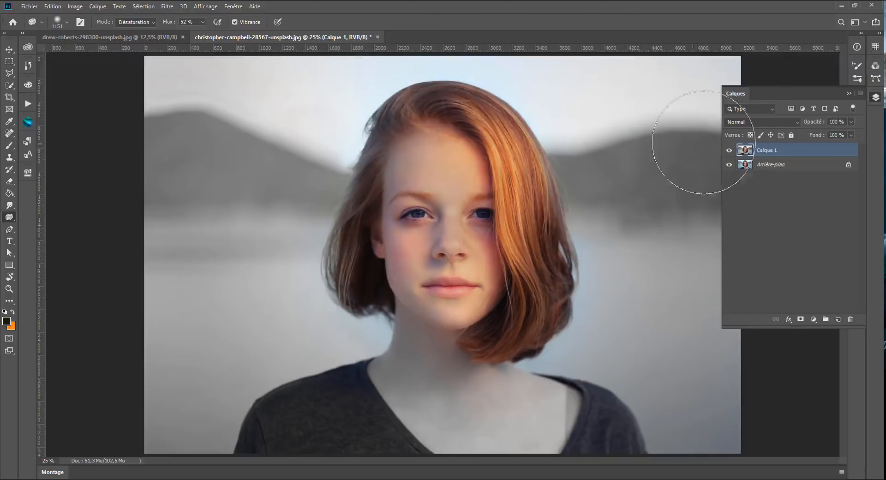
left_click(729, 150)
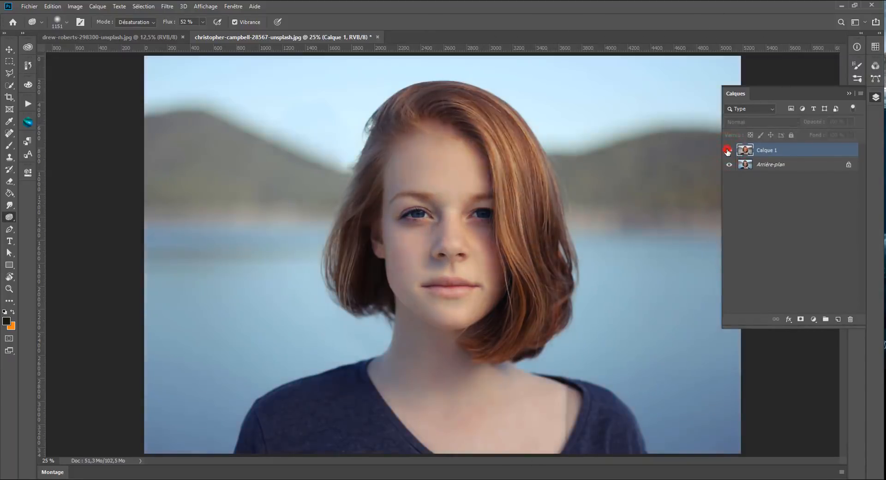
left_click(728, 150)
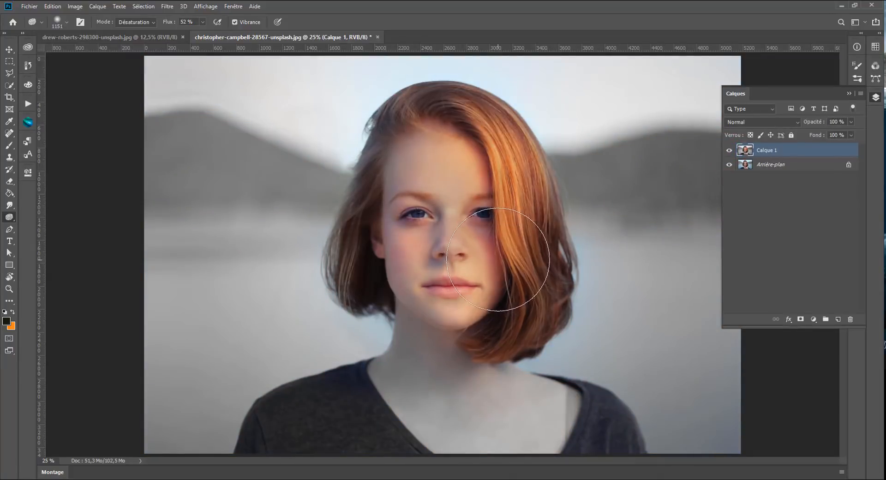
Step: Saturate the blue of both eyes with the Sponge in Saturation mode and a 168 px brush
scroll(462, 277, "up", 5)
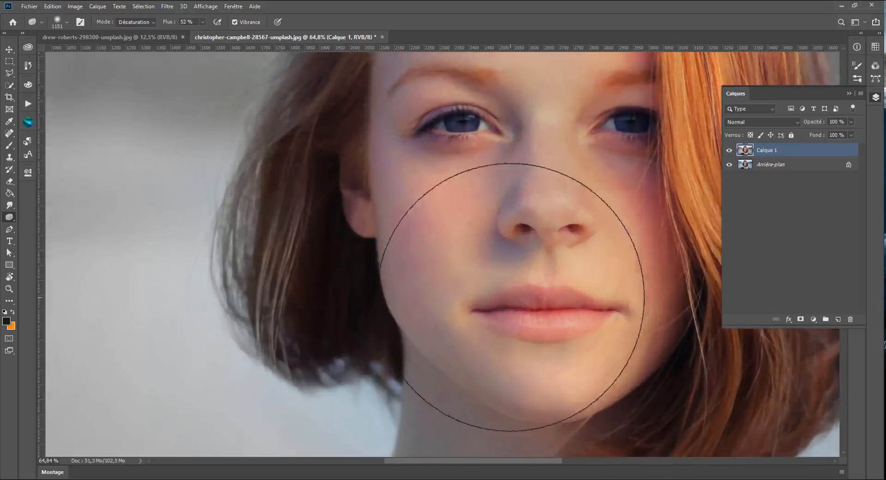
left_click_drag(516, 261, 402, 326)
right_click(242, 141)
mouse_move(355, 164)
left_mouse_down()
mouse_move(341, 164)
mouse_move(288, 103)
mouse_move(342, 185)
left_mouse_up()
left_click(142, 22)
left_click(137, 39)
left_click_drag(513, 183, 514, 185)
scroll(516, 184, "down", 5)
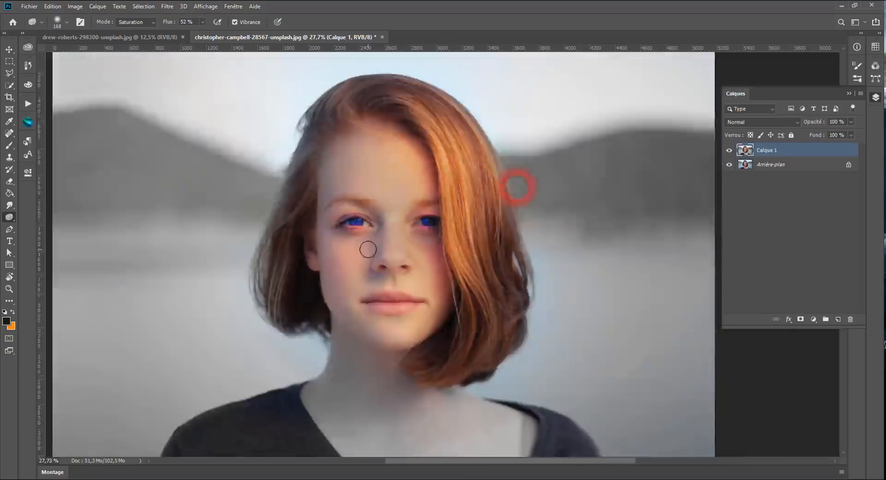
scroll(698, 212, "up", 1)
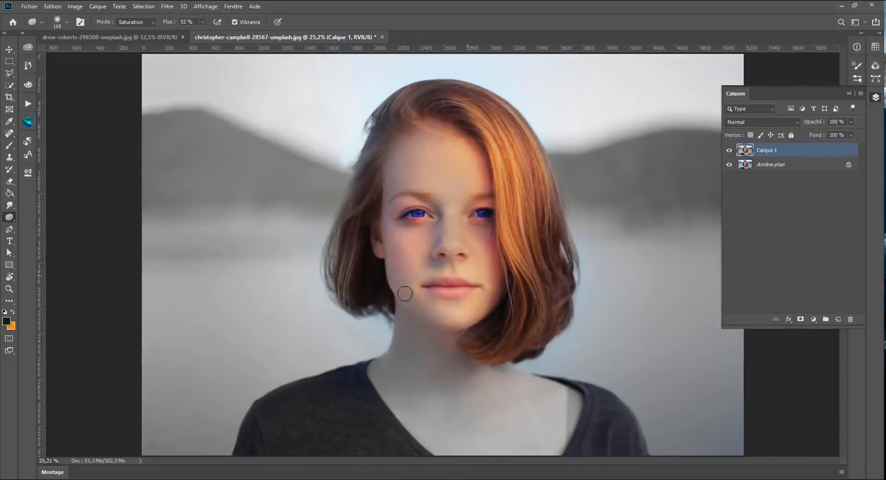